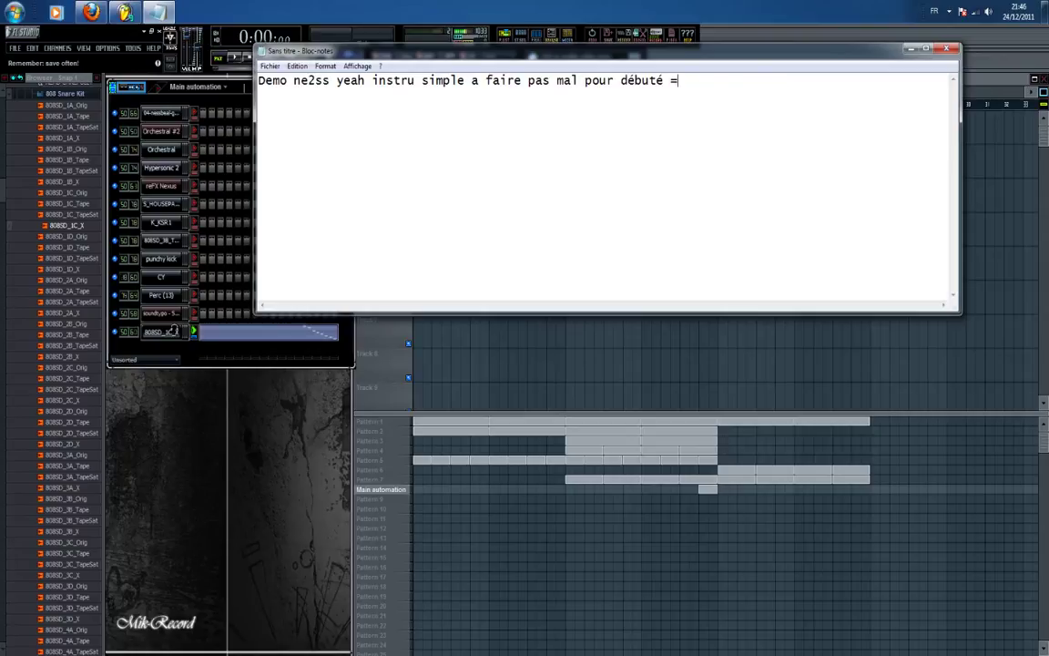
Close the untitled Notepad note without saving its changes.
click(949, 48)
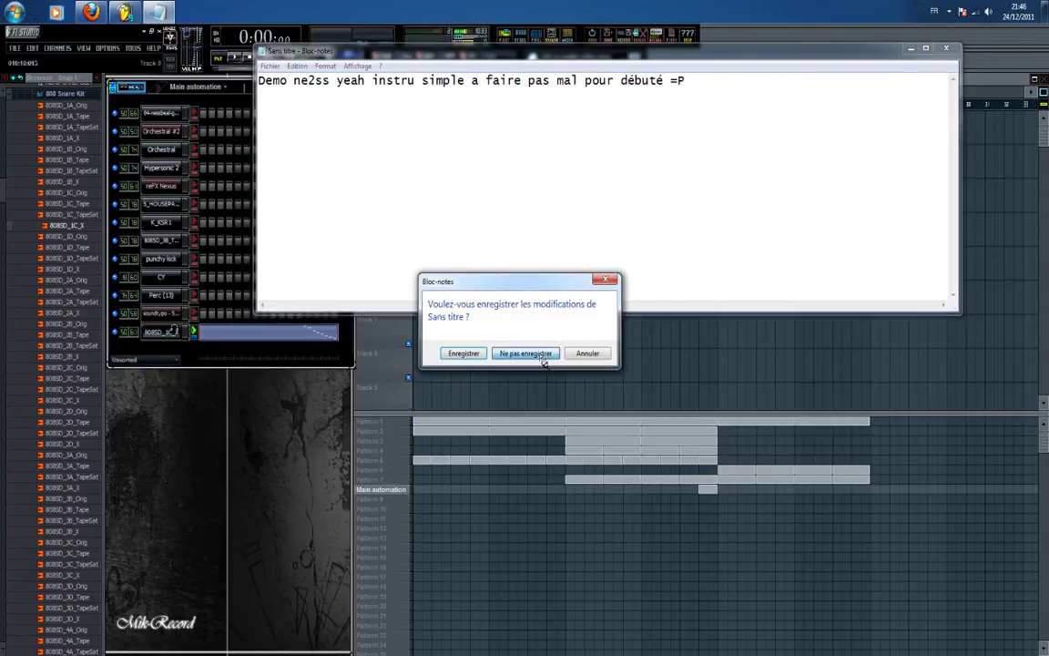
click(525, 353)
Open Pattern 1's Orchestral #2 notes in the piano roll, preview them briefly, and close the piano roll.
click(396, 428)
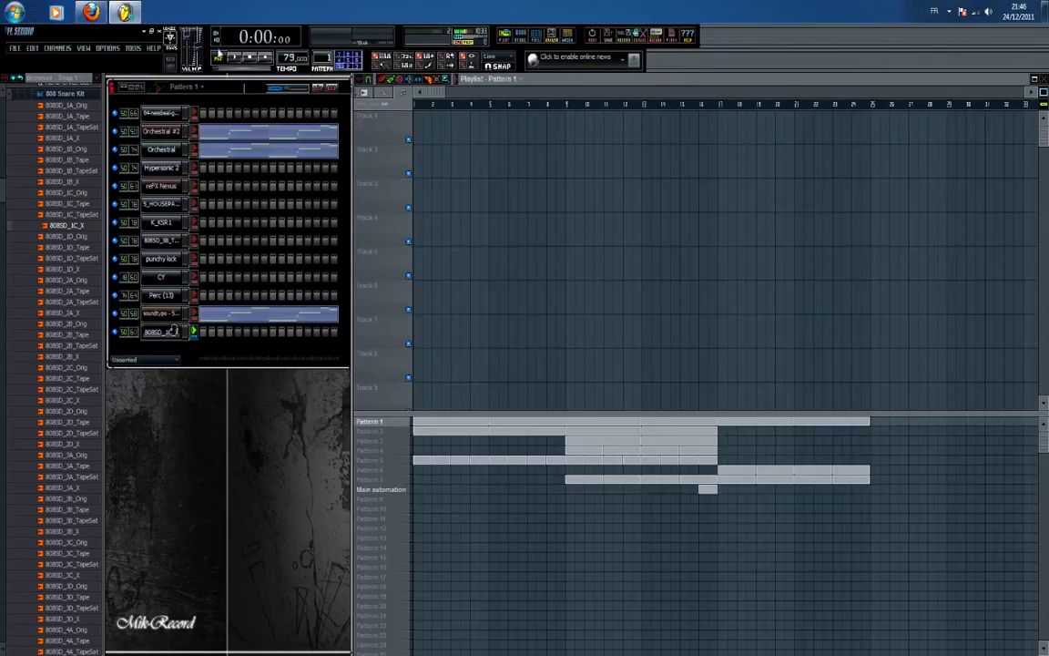
click(224, 134)
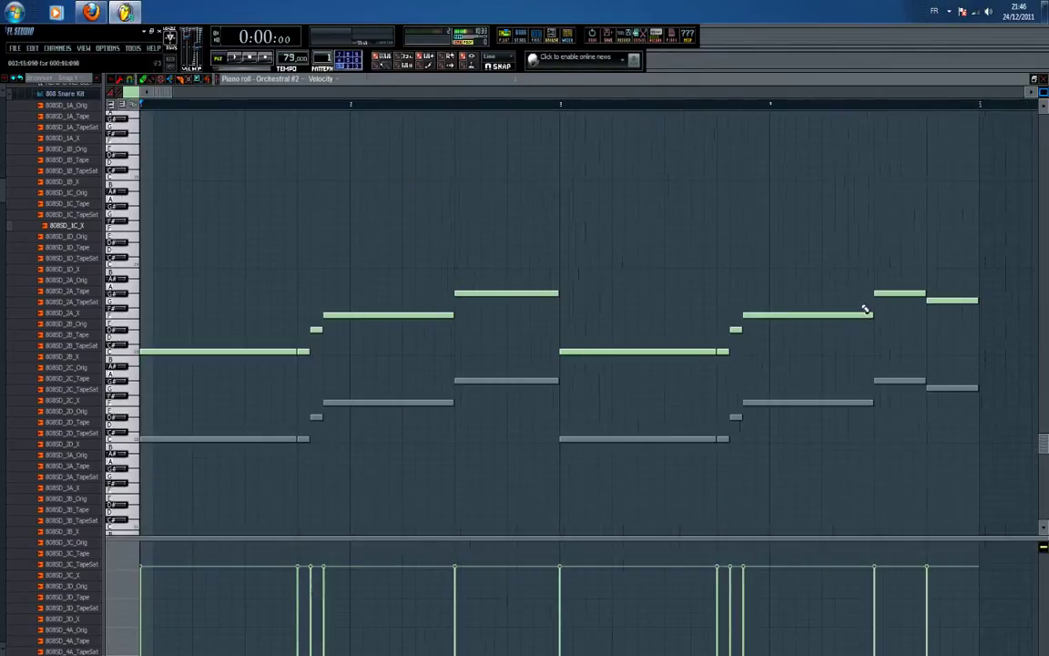
key(space)
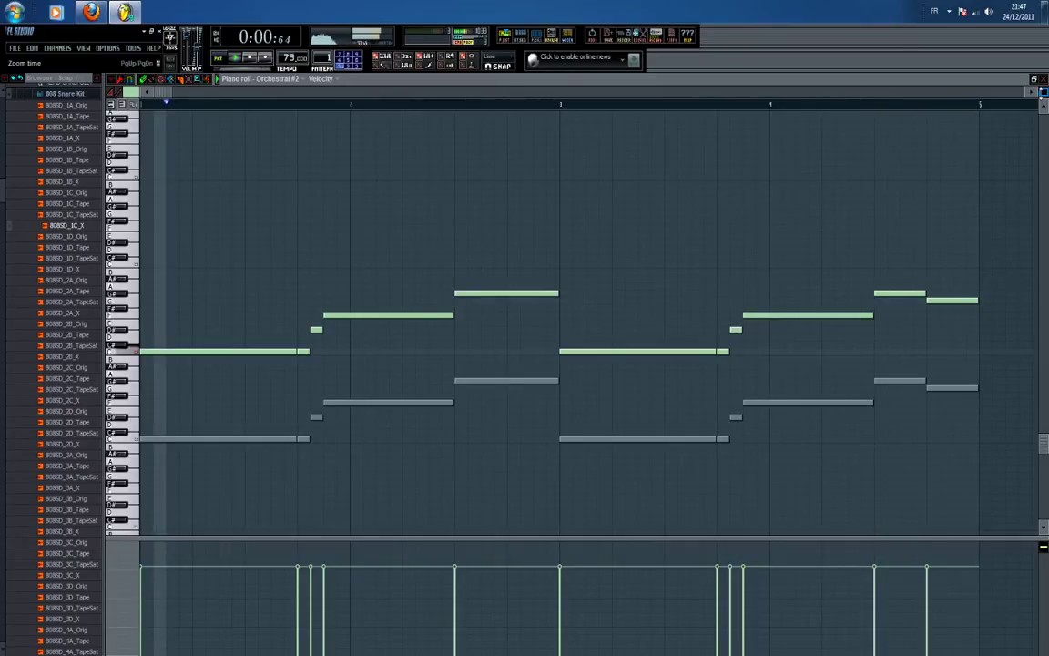
key(space)
click(1044, 78)
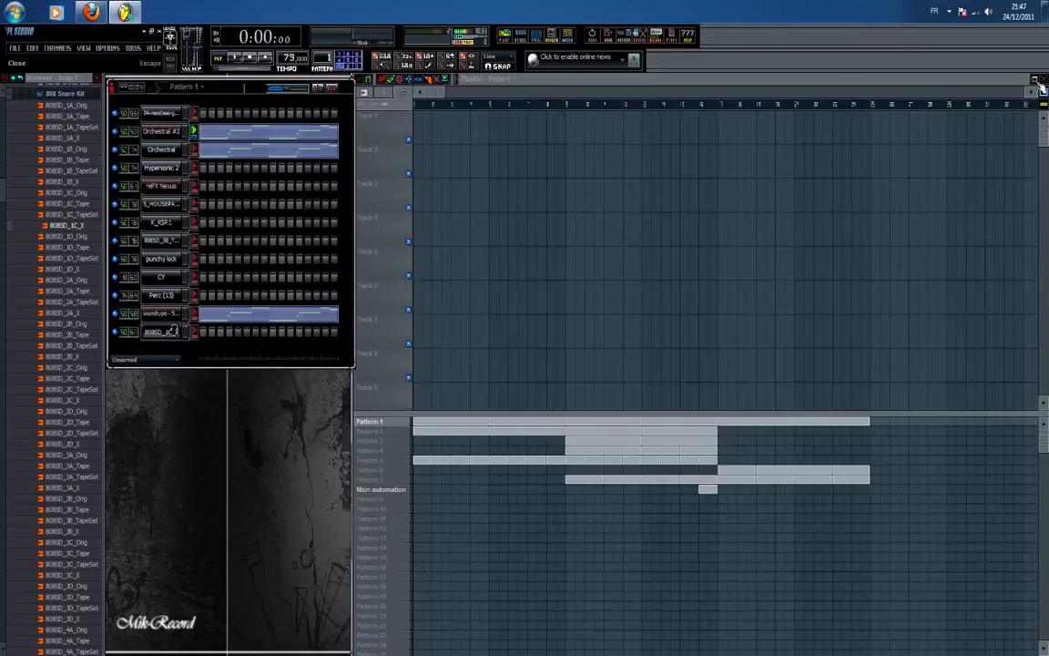
Examine and listen to Pattern 2's Hypersonic 2 melody in the piano roll, closing it when done.
click(391, 431)
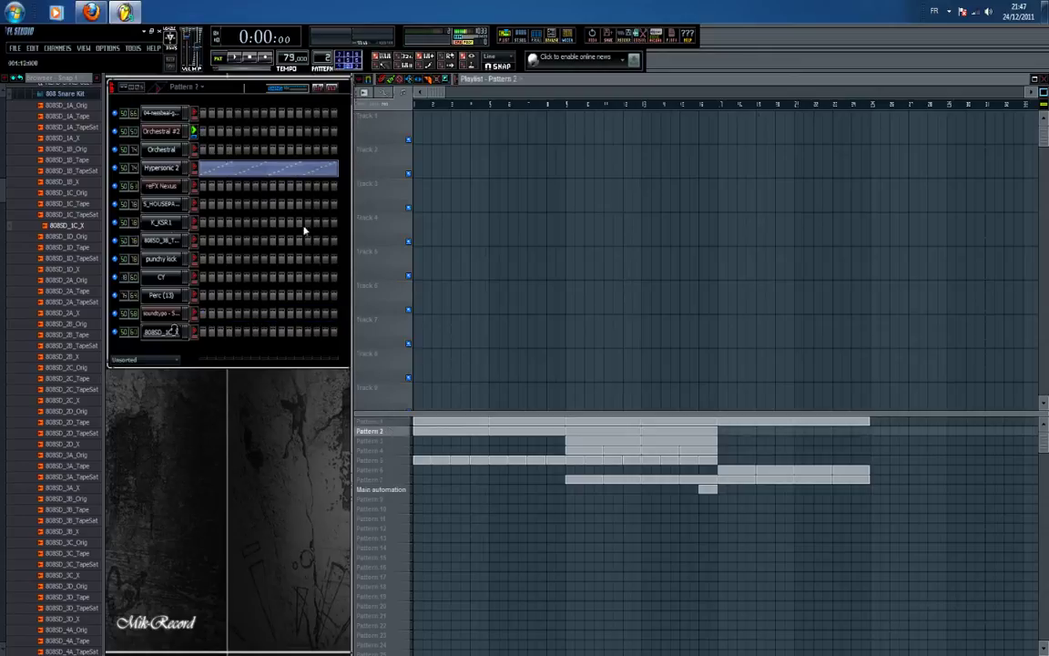
click(307, 177)
key(space)
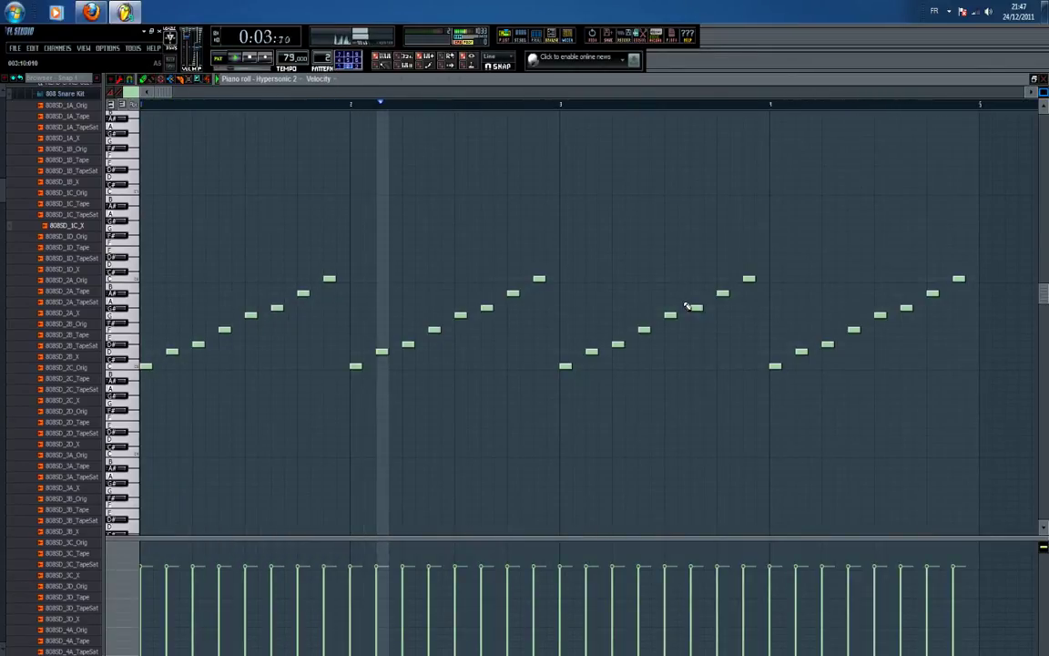
key(space)
click(1043, 80)
Play Pattern 3 and examine its reFX Nexus notes in the piano roll, closing it when done.
click(390, 446)
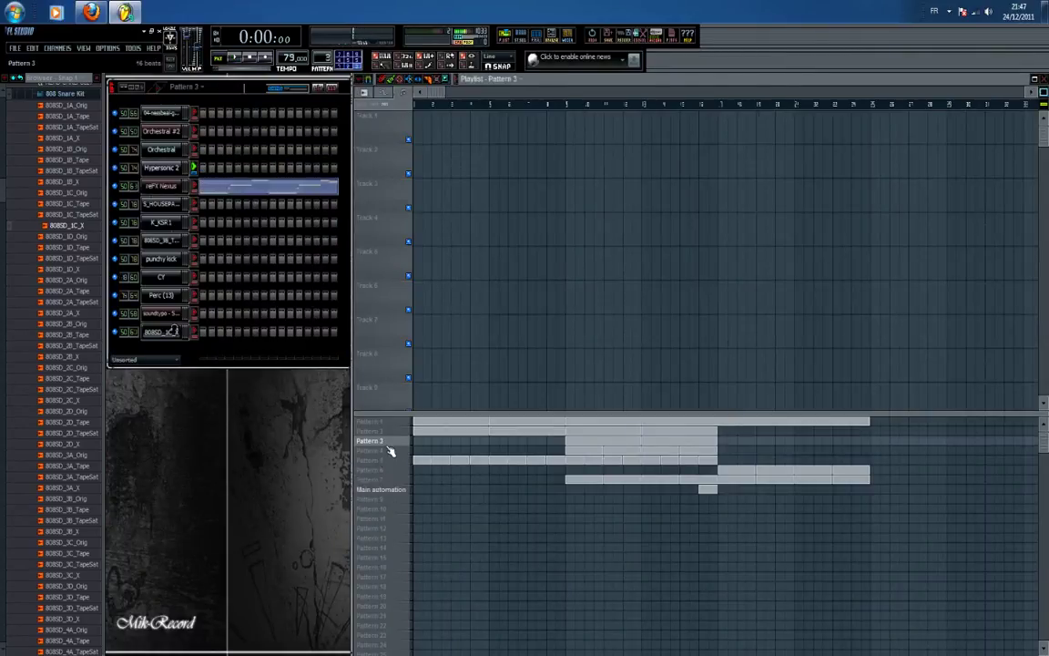
key(space)
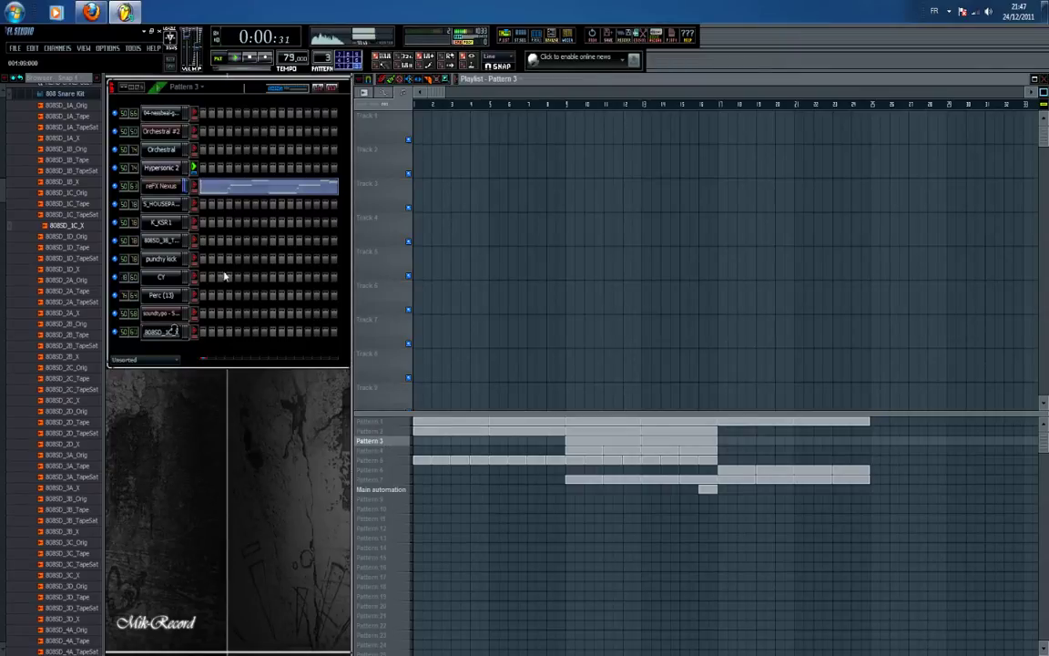
click(206, 187)
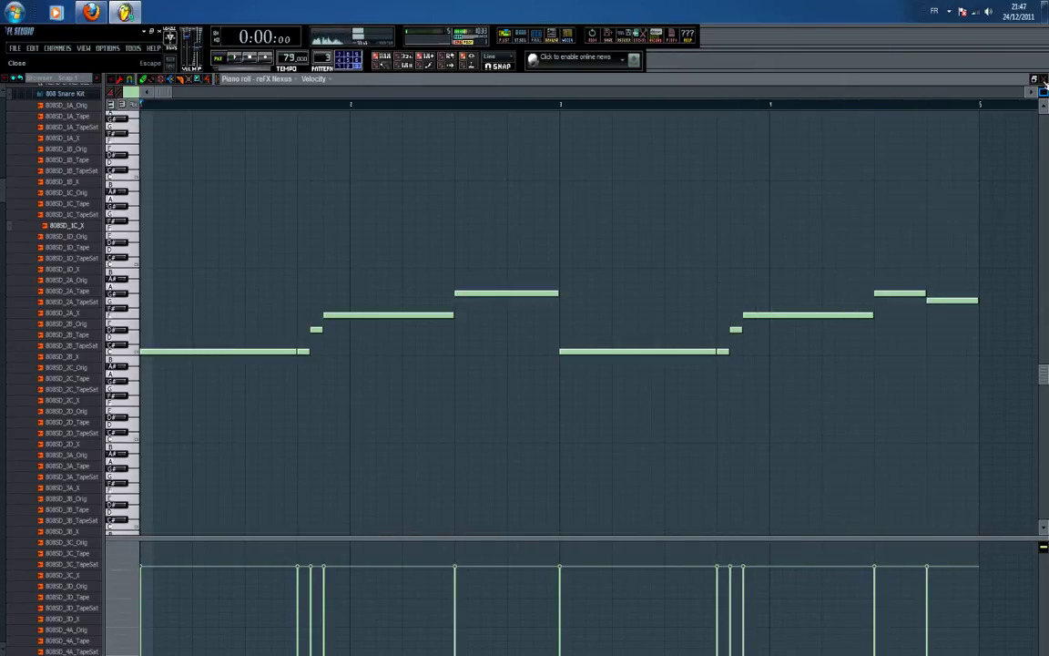
click(1043, 80)
key(space)
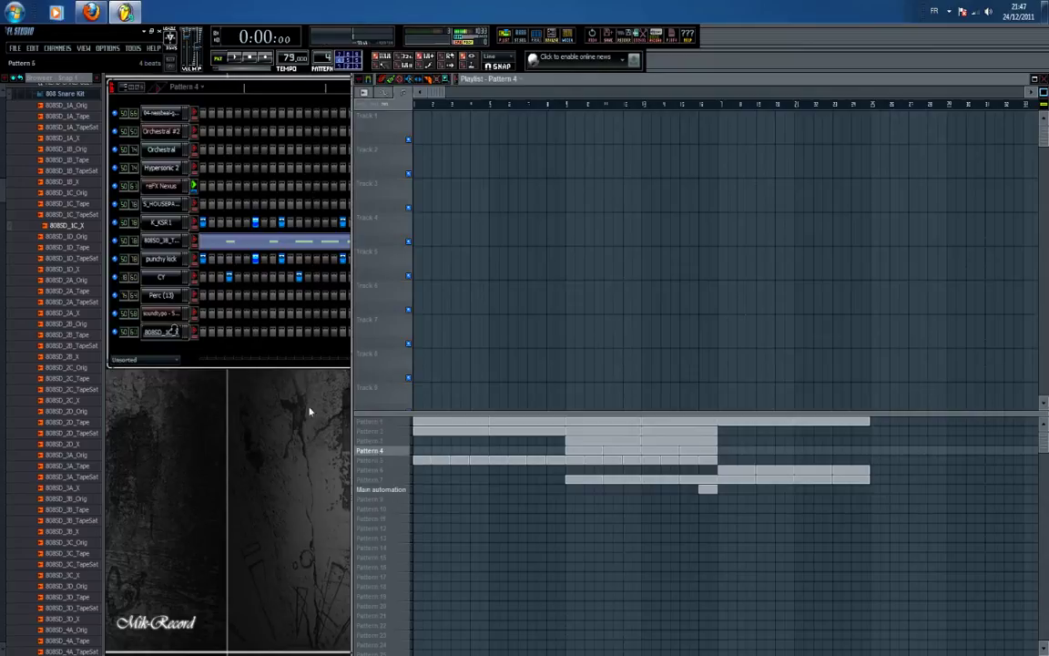
Show Pattern 4's full drum steps in the channel rack and preview the pattern.
click(285, 356)
key(space)
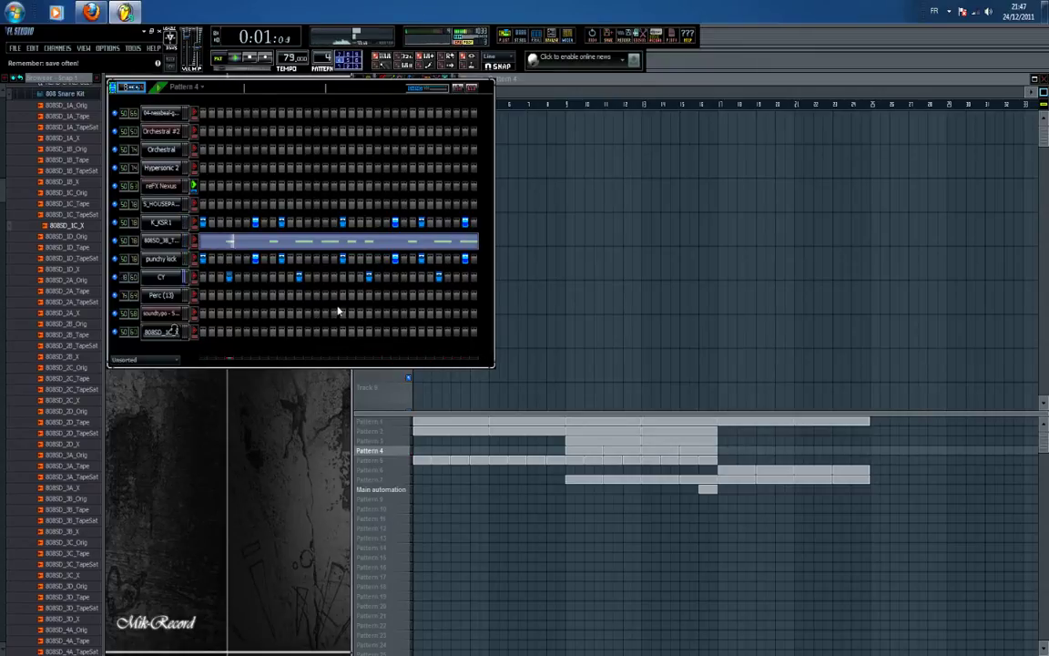
key(space)
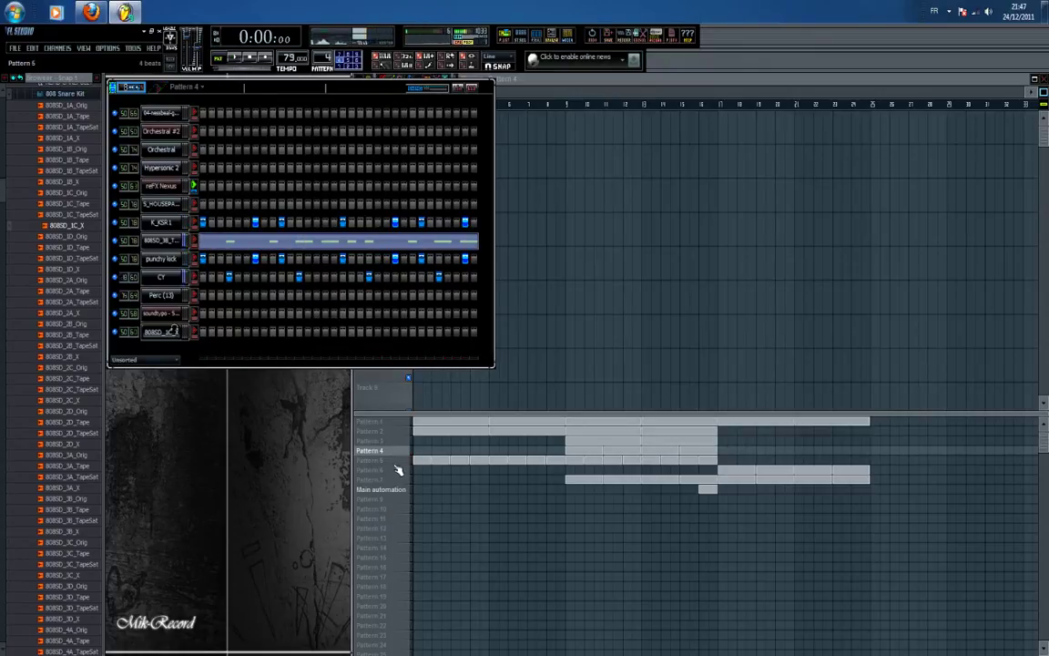
Select Pattern 5 and preview its Perc (13) steps.
click(395, 468)
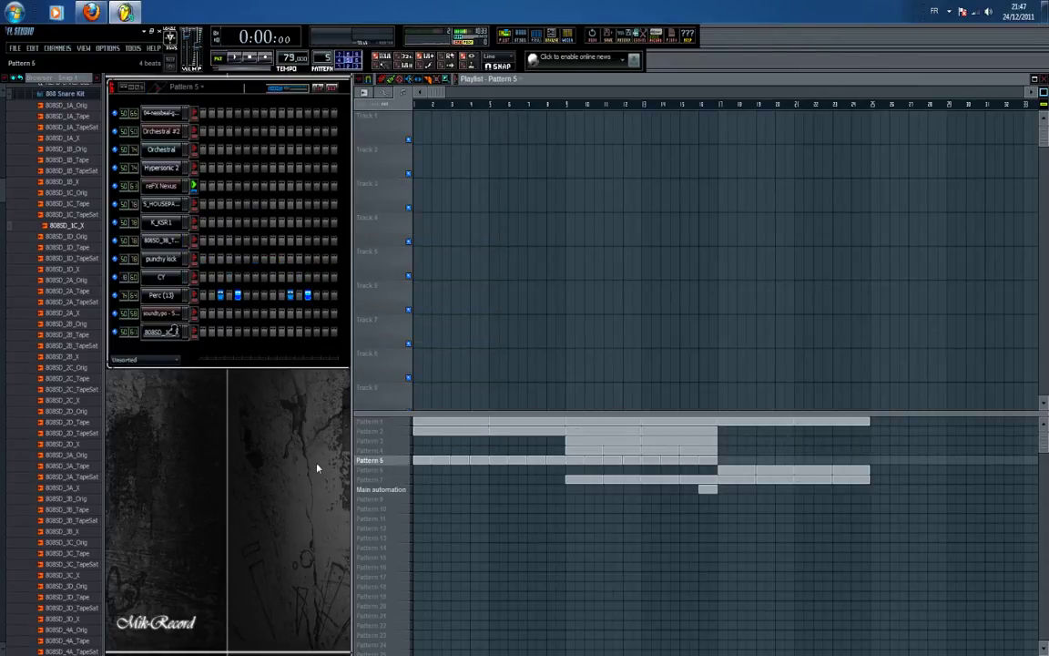
key(space)
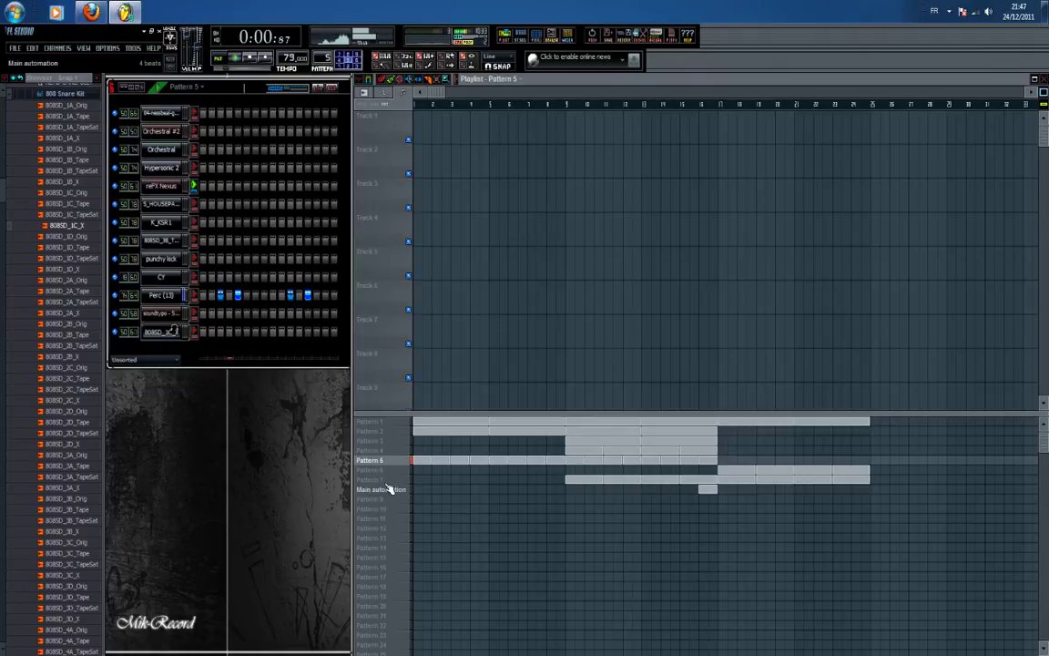
key(space)
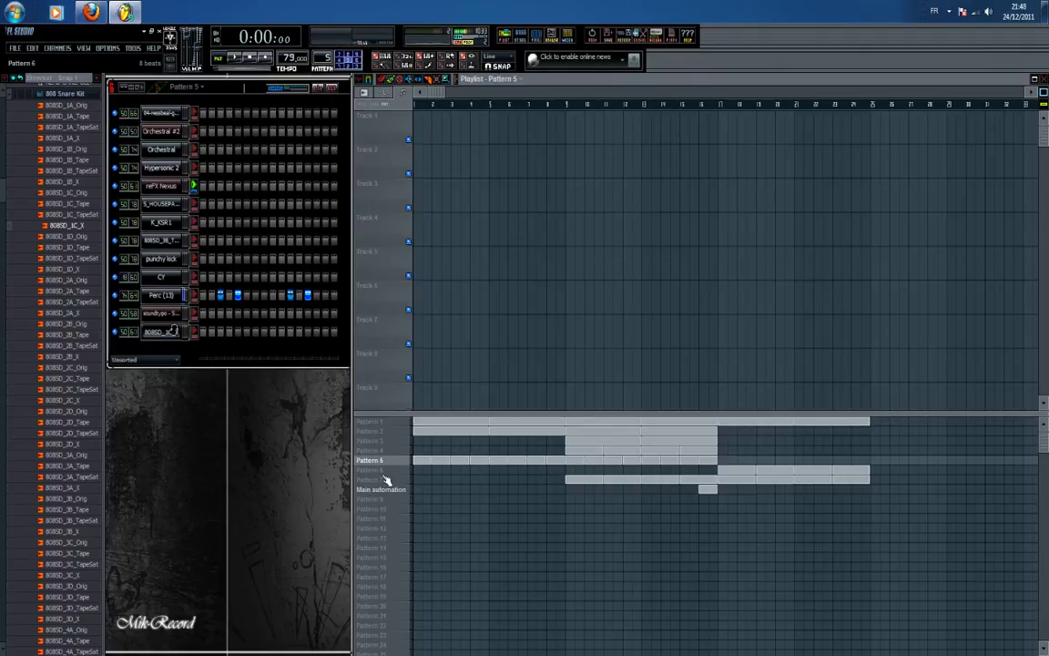
Select Pattern 6 and play its K_KSR1 and punchy kick parts while looking through the sample library.
click(386, 477)
key(space)
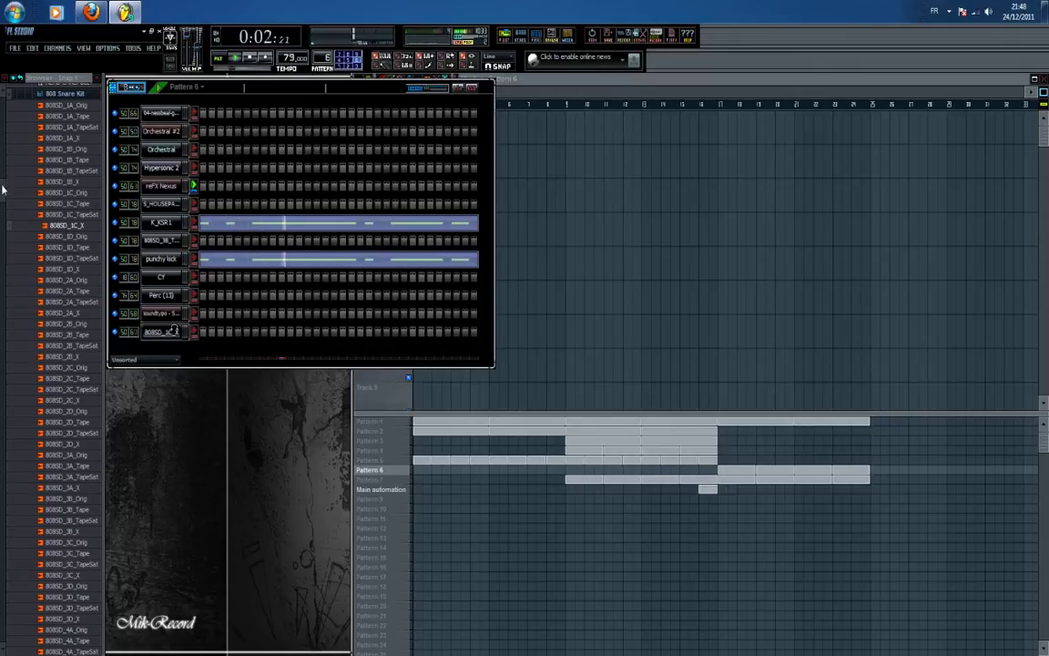
scroll(9, 200, up, 10)
scroll(14, 215, down, 3)
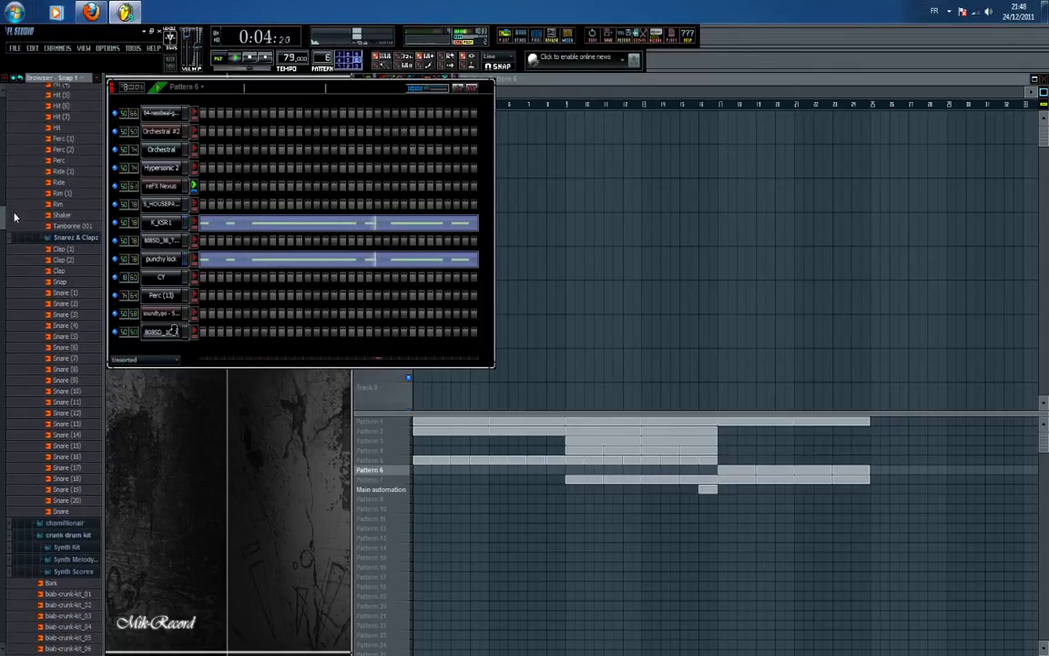
scroll(16, 222, down, 6)
scroll(16, 222, down, 15)
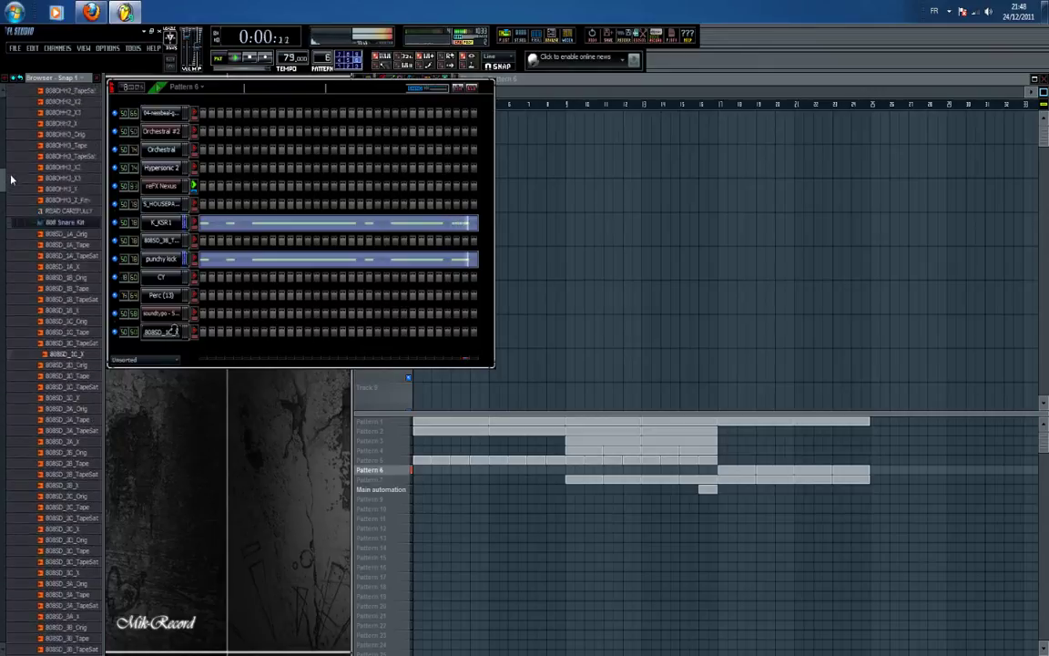
scroll(3, 136, up, 20)
key(space)
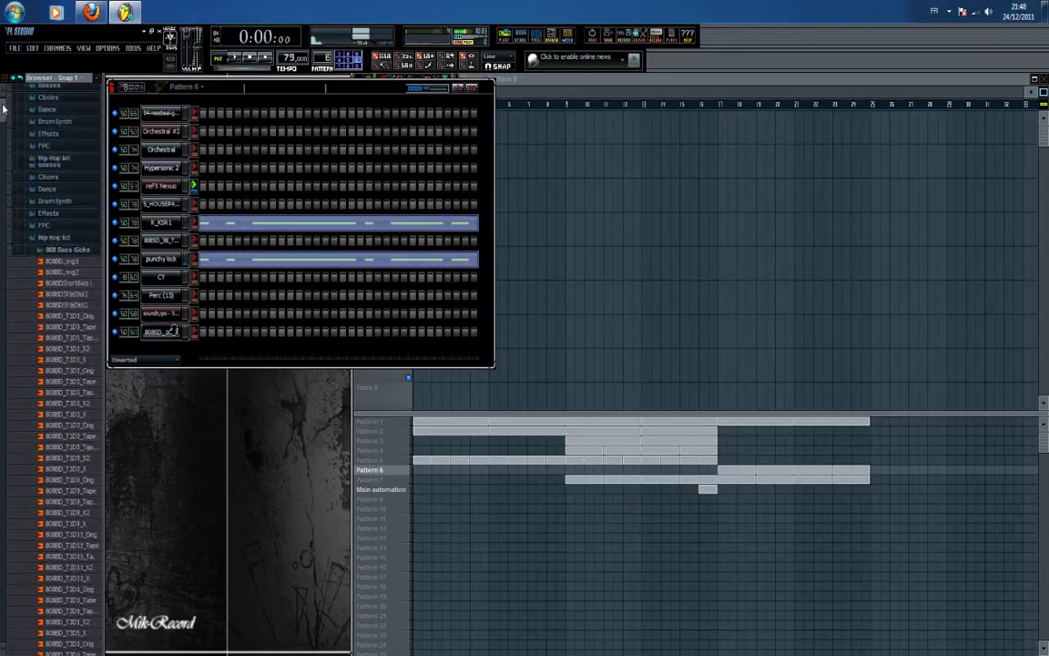
Audition the 808BD_T1D3_X2 and 808BD_T1D5_Tape samples from the 808 Bass Kicks folder.
scroll(70, 561, down, 3)
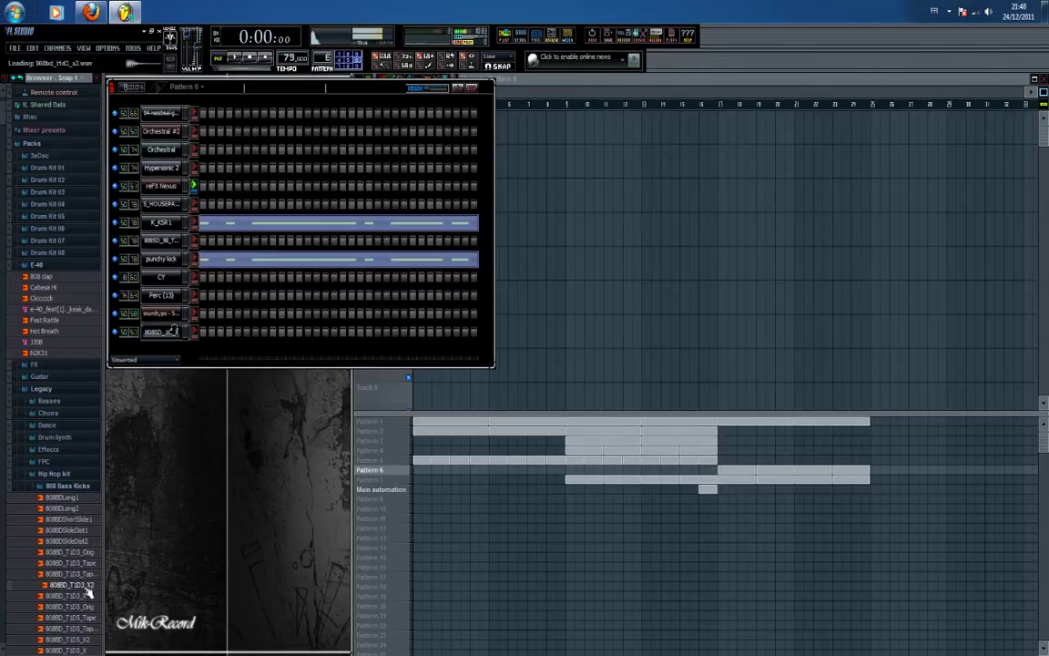
click(89, 585)
scroll(90, 587, down, 1)
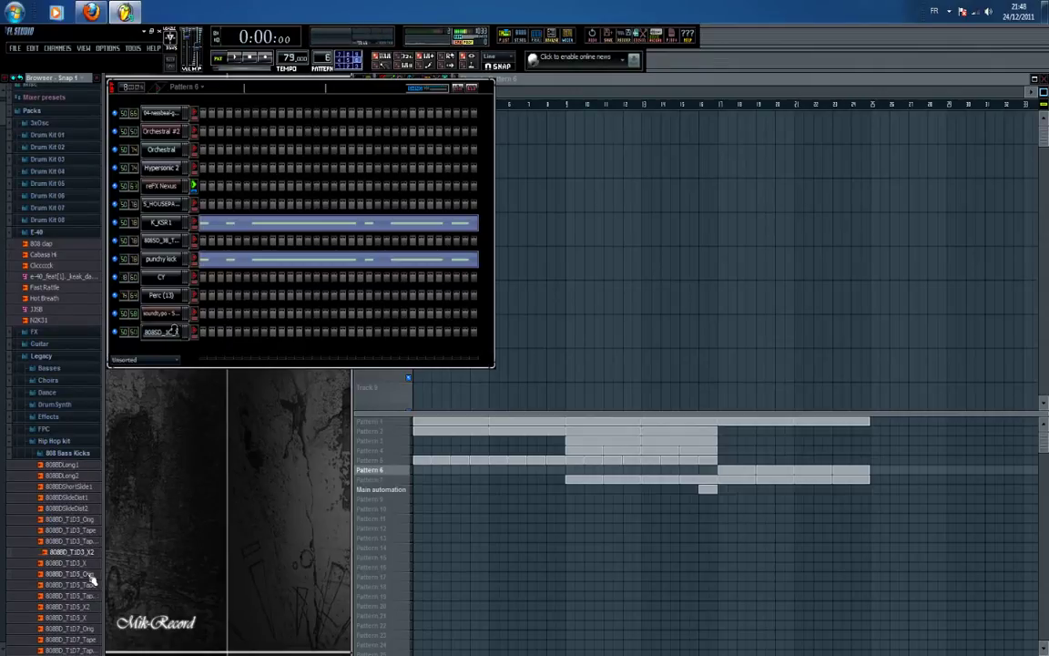
click(92, 585)
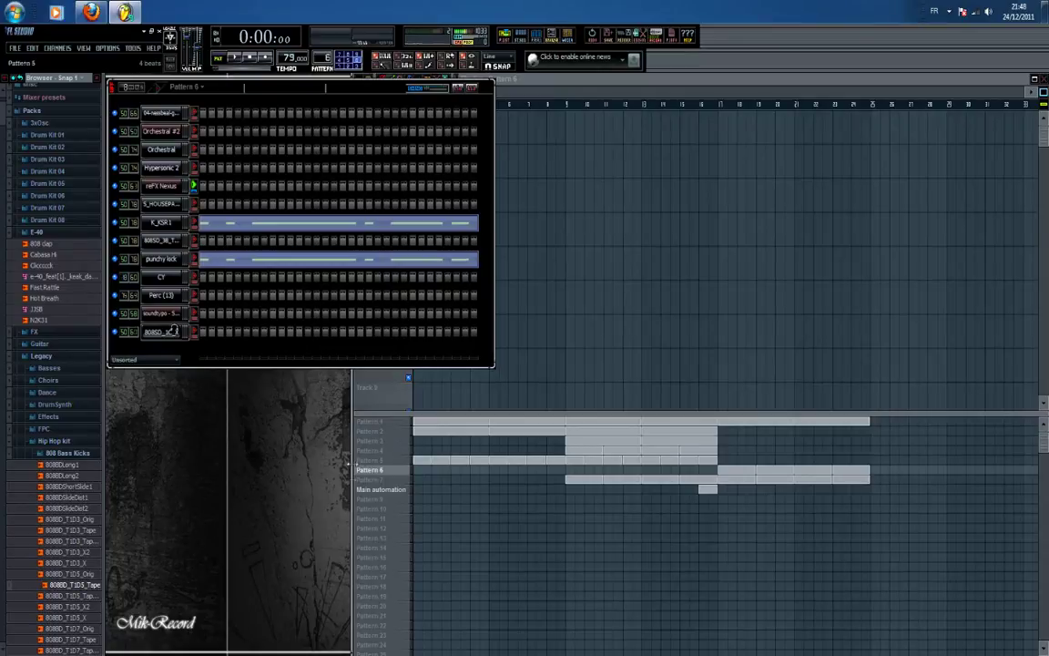
Select Pattern 7 and preview its S_HOUSEPA... channel notes.
click(371, 480)
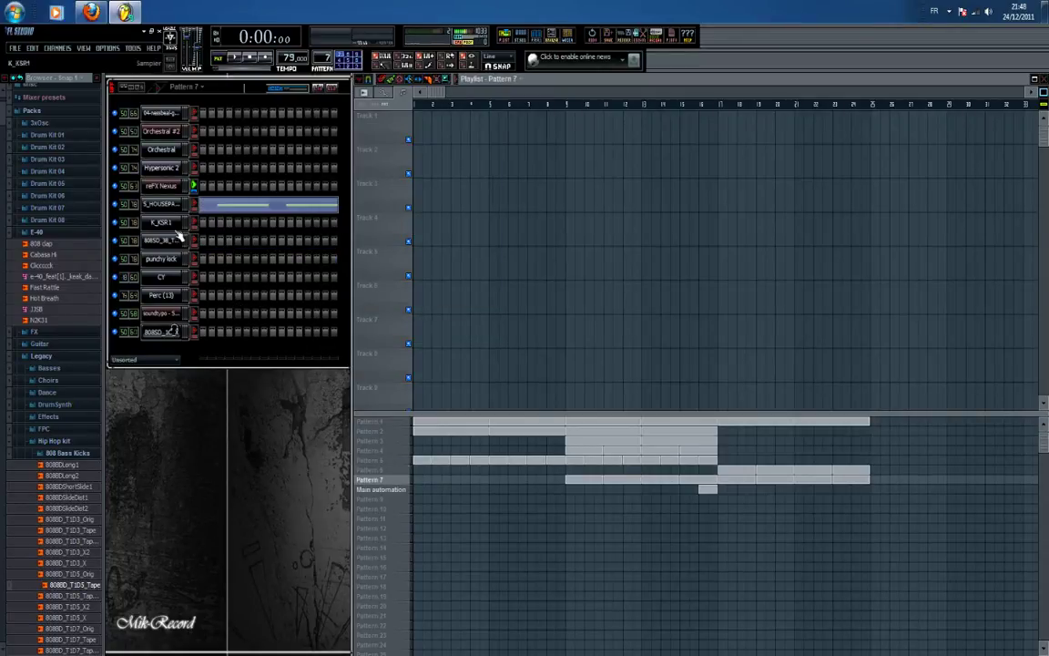
key(space)
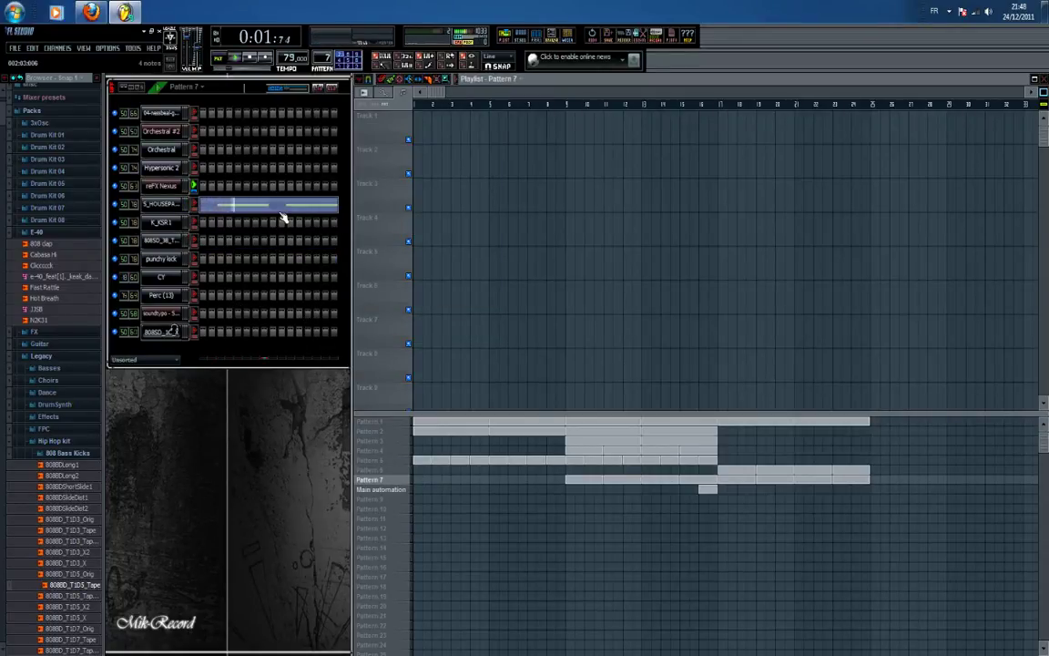
key(space)
Examine and play the descending 808SD_1C_X notes of the Main automation pattern in the piano roll, closing it when done.
click(386, 492)
click(303, 333)
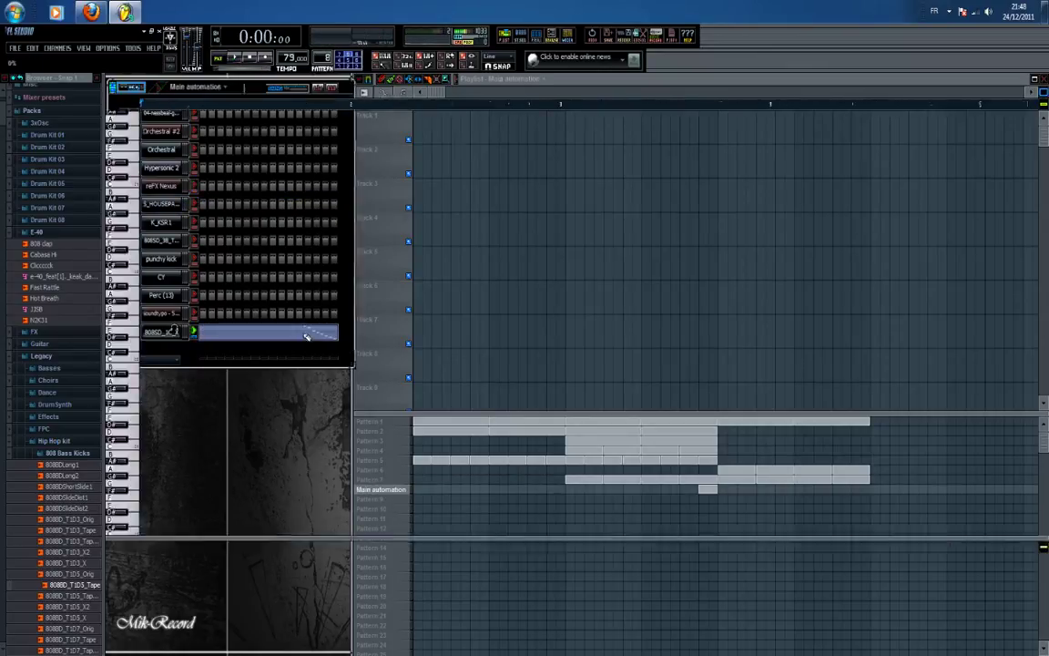
key(space)
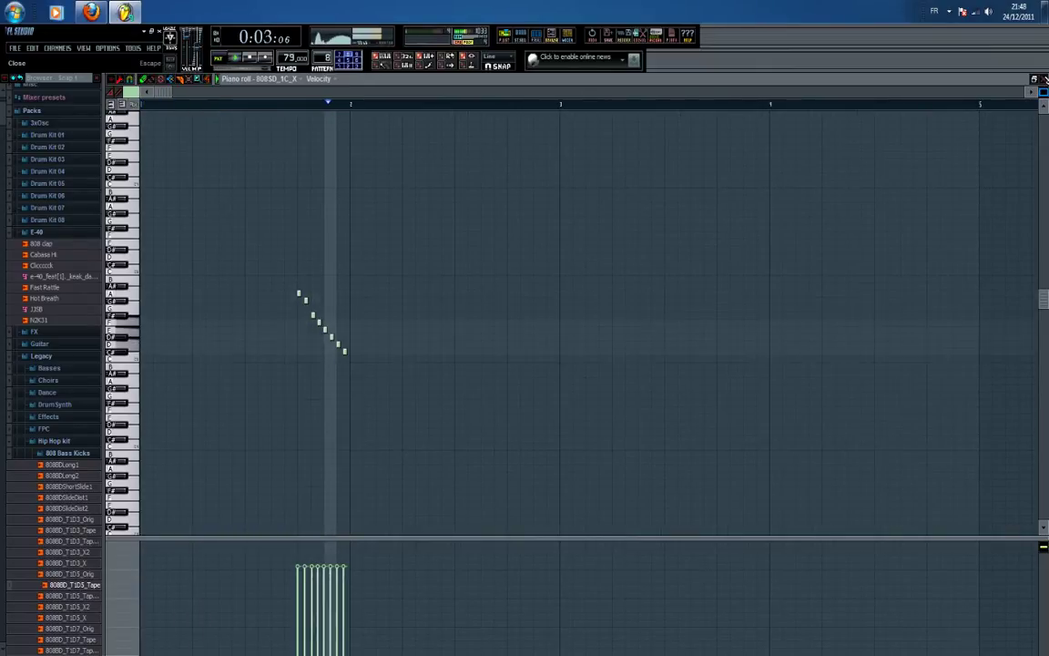
key(space)
click(1044, 80)
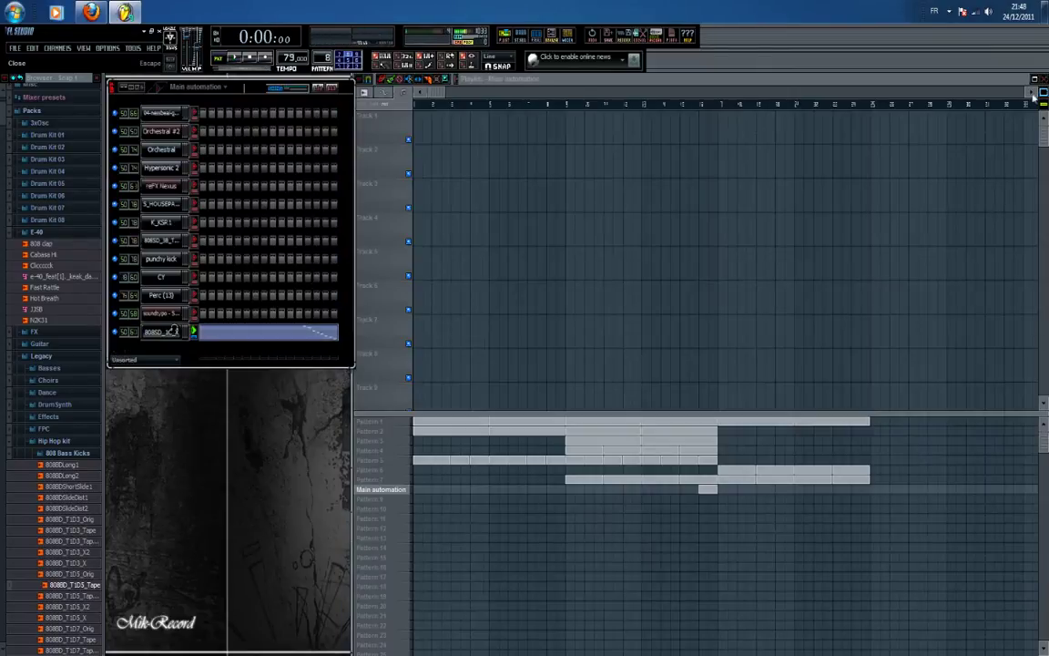
Add a Main automation block at bar 24 and copy all pattern blocks of bars 9 to 16 to bar 25.
click(853, 489)
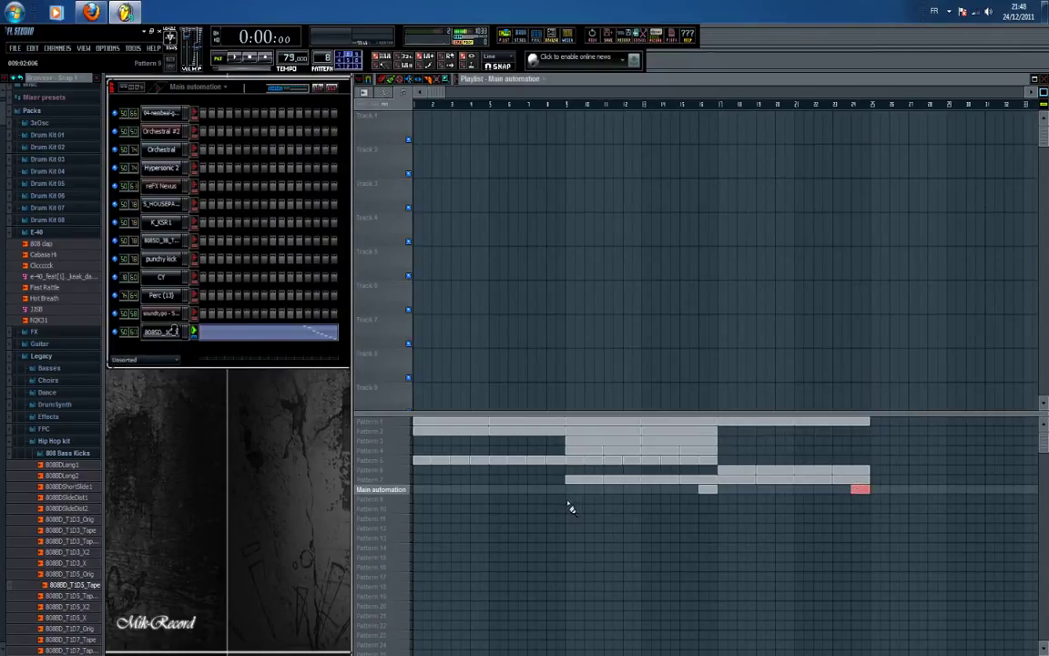
drag(569, 502, 701, 424)
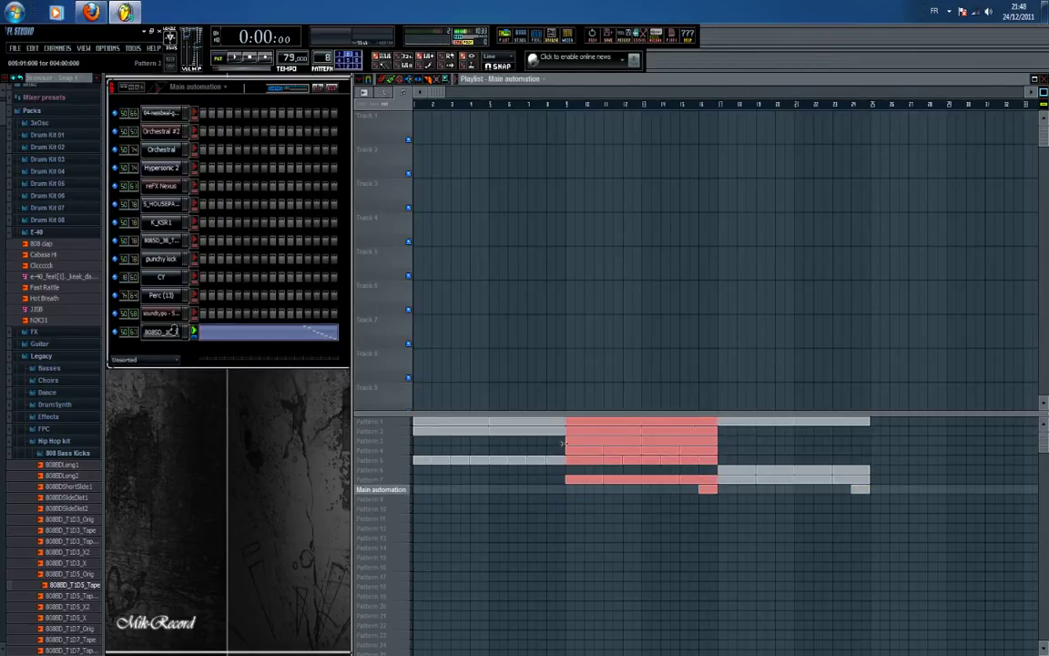
drag(562, 443, 979, 453)
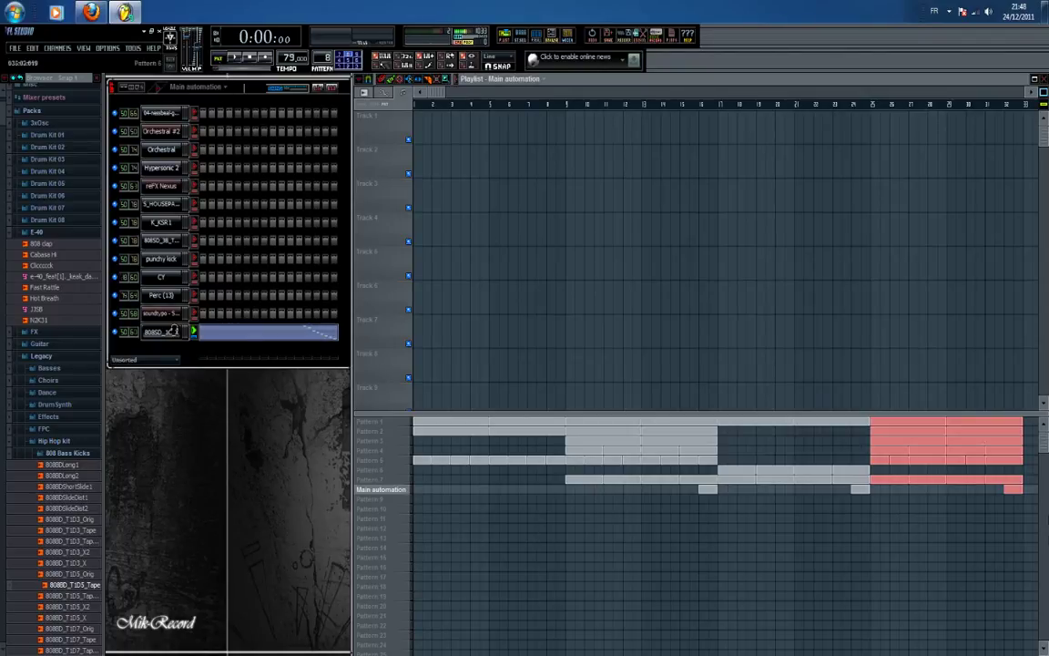
Place a Pattern 9 block at bar 33, just after the copied section, and make Pattern 9 the active pattern.
click(1030, 498)
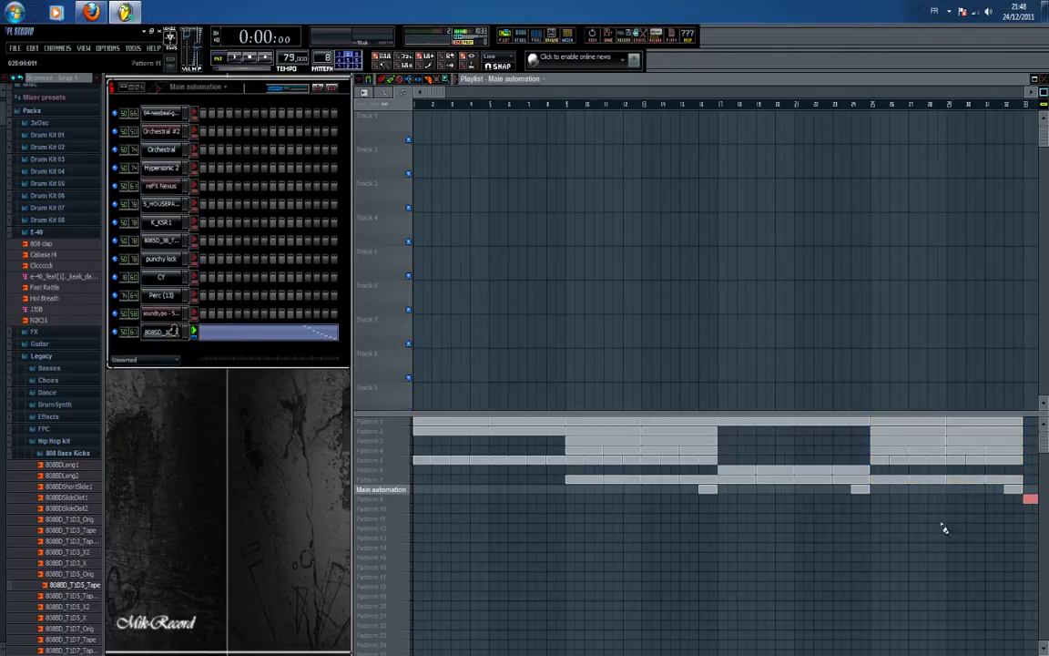
click(394, 499)
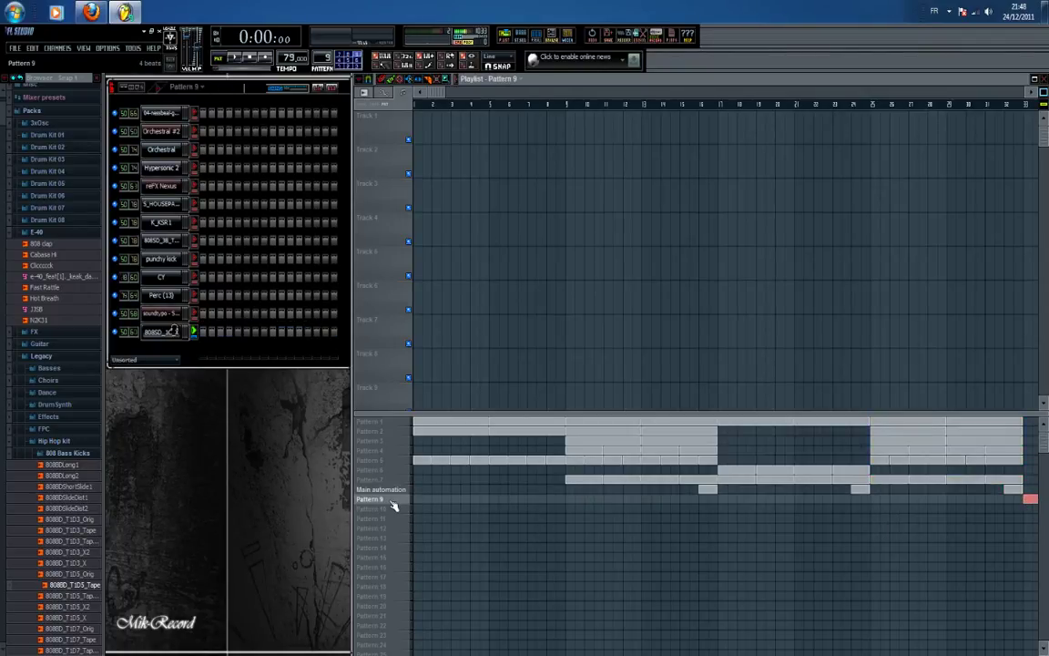
Switch playback to song mode and play the whole arrangement from the start to its end, stopping it there.
click(216, 58)
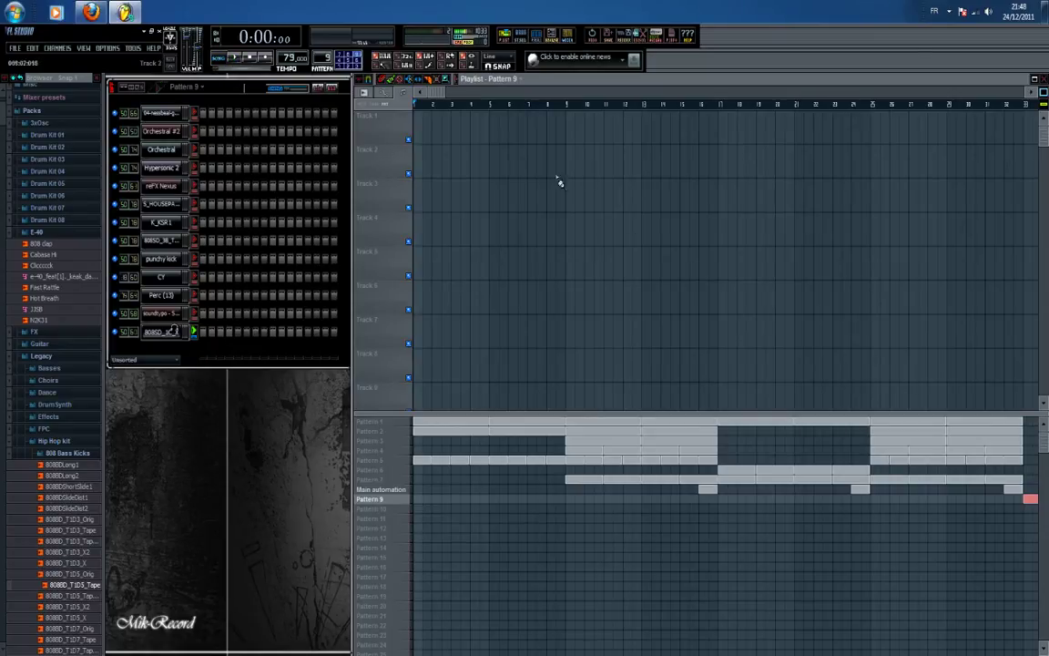
key(space)
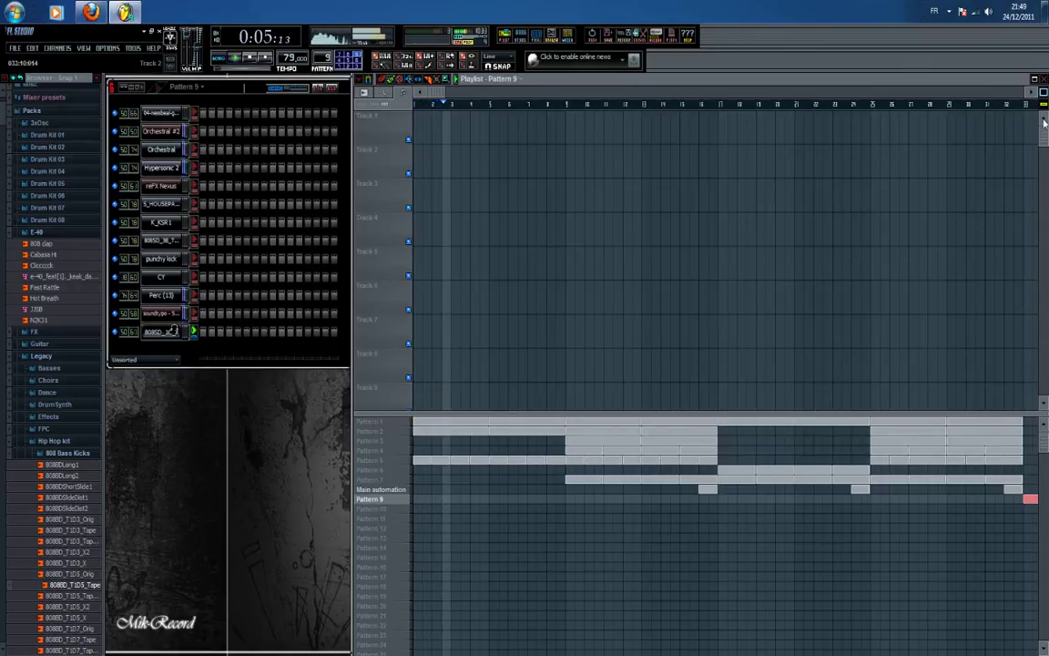
scroll(1044, 92, down, 2)
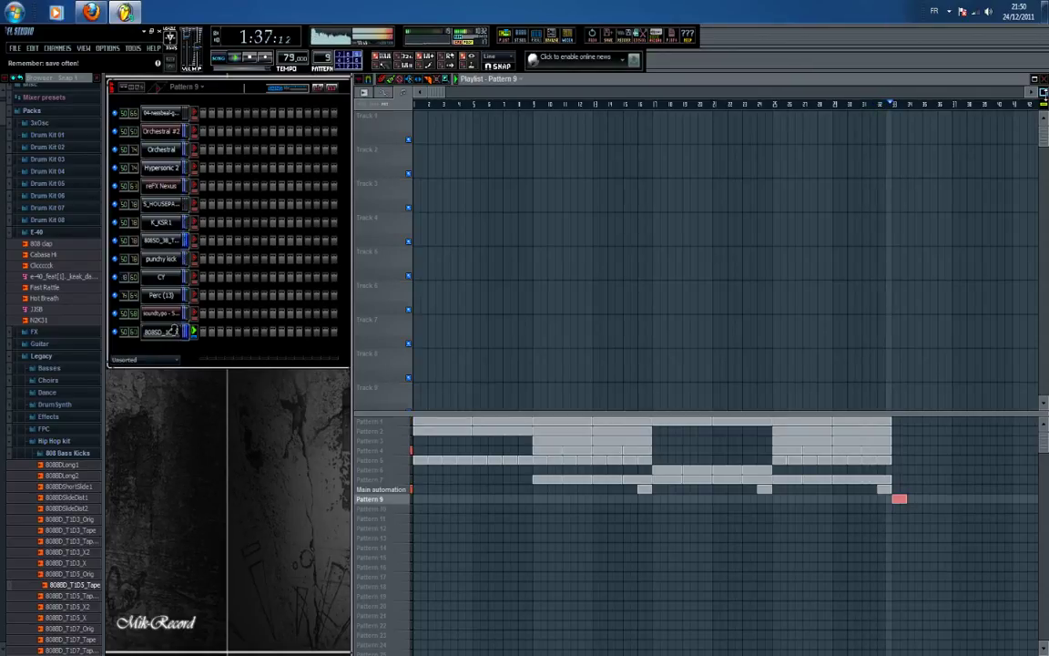
key(space)
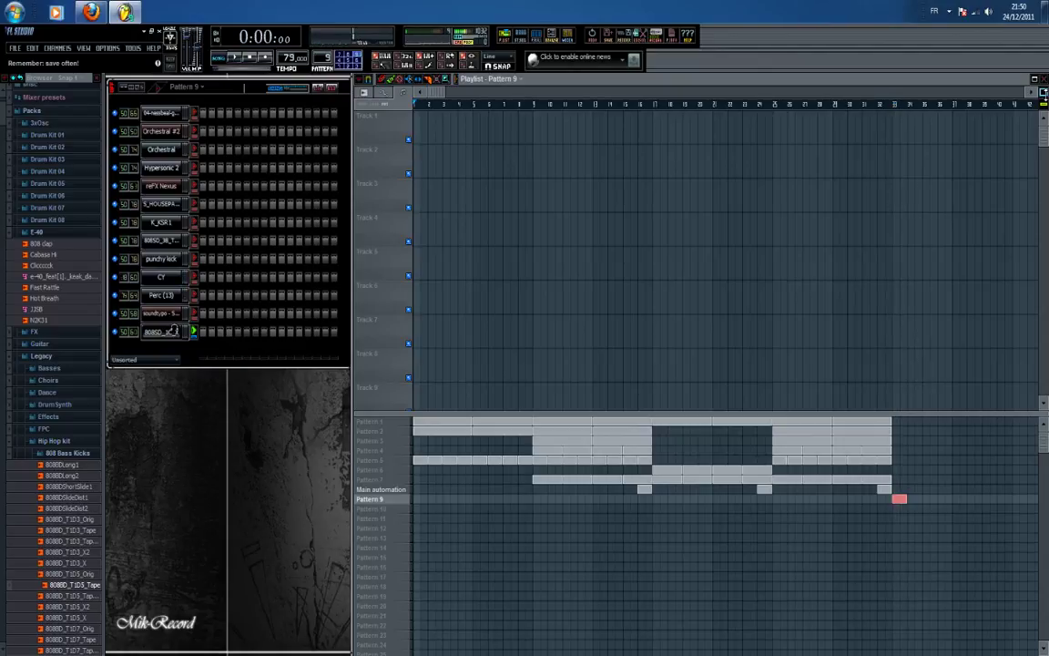